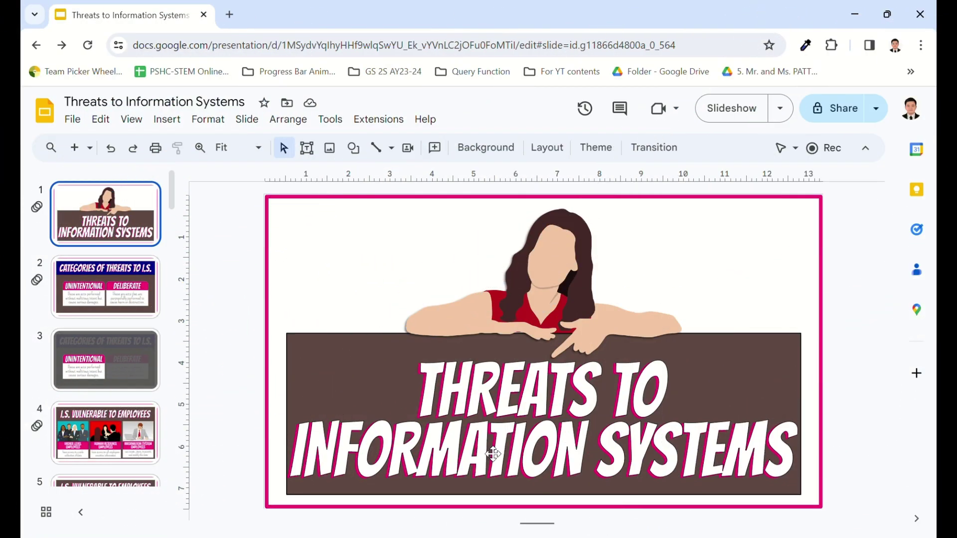
# Step: Start a new video recording from Rec, opening the studio with a 30:00 limit
pyautogui.click(822, 152)
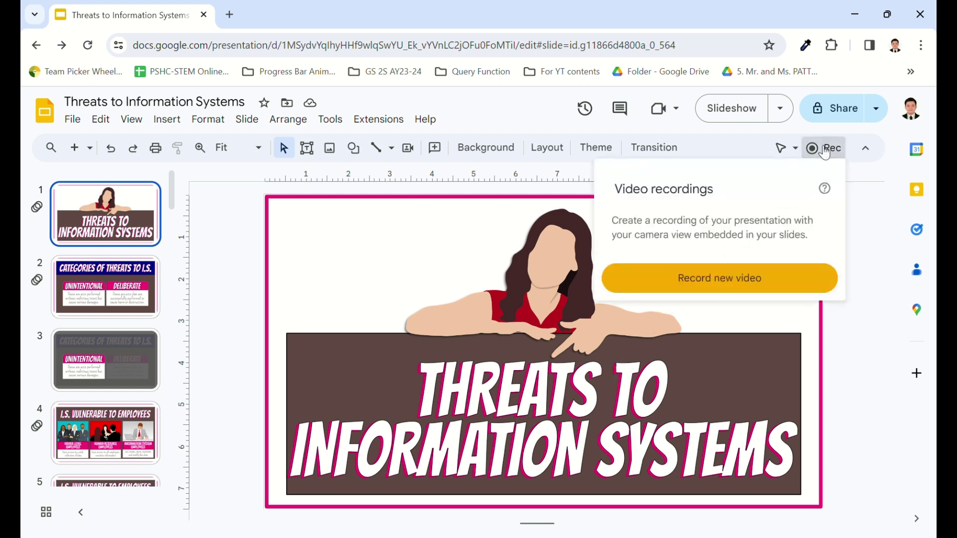
pyautogui.click(763, 273)
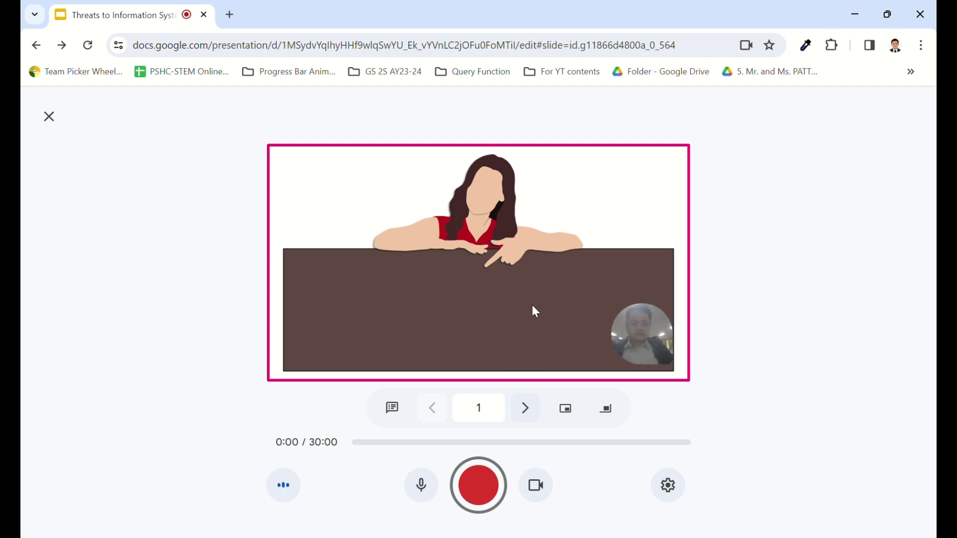
# Step: Try the webcam bubble in each corner and the centre, ending at bottom-right
pyautogui.click(565, 417)
pyautogui.click(616, 444)
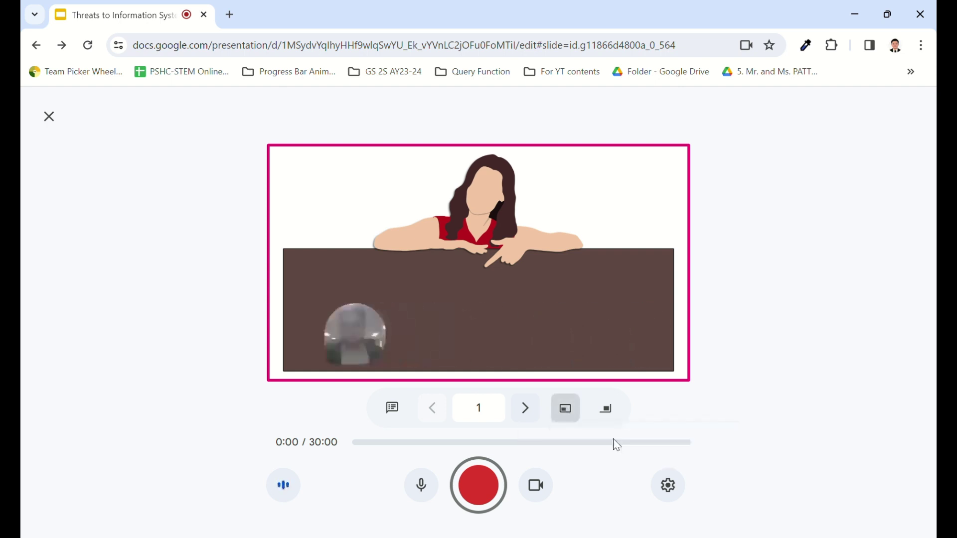
pyautogui.click(578, 417)
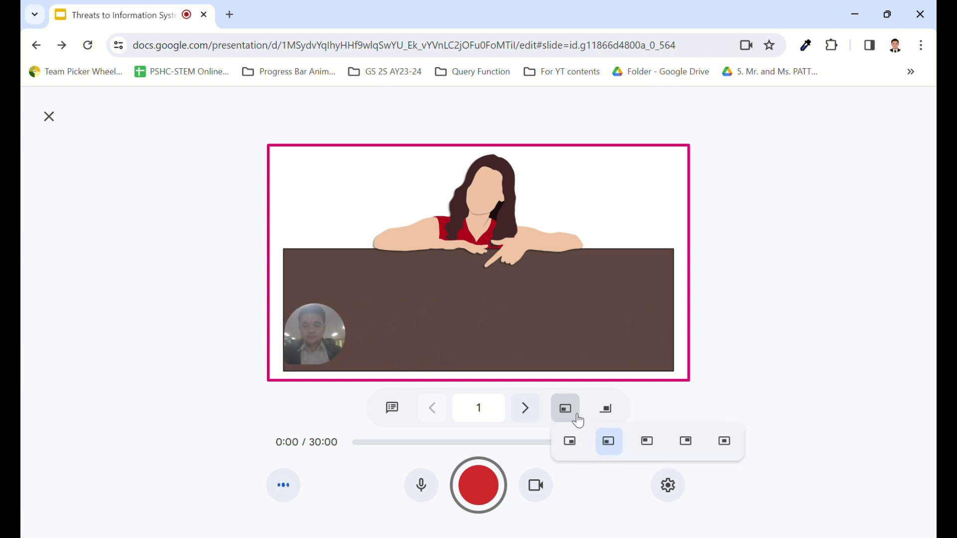
pyautogui.click(642, 448)
pyautogui.click(565, 409)
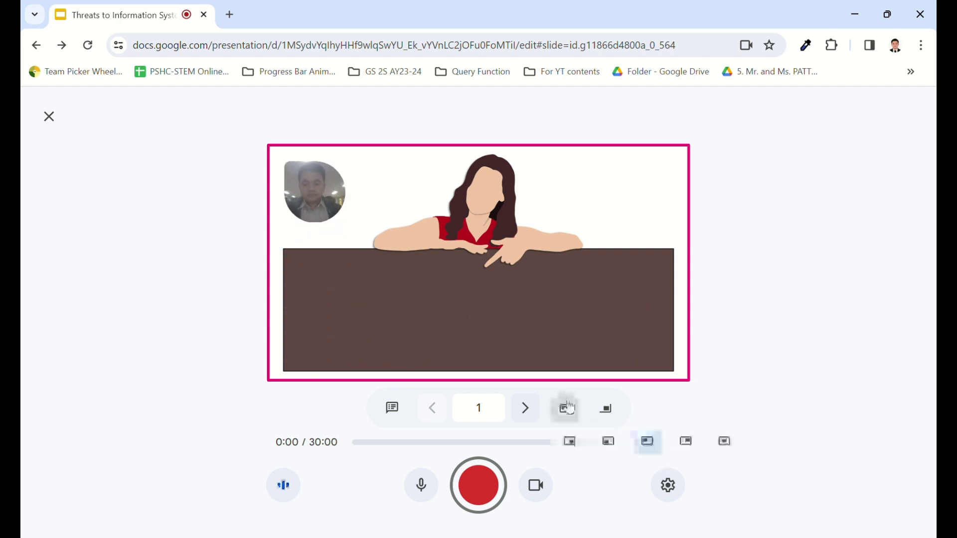
pyautogui.click(680, 443)
pyautogui.click(578, 417)
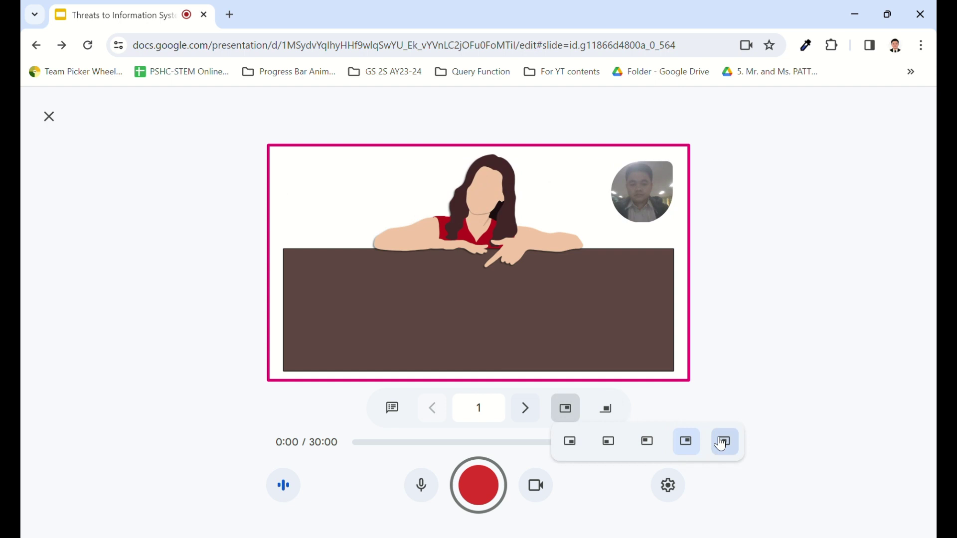
pyautogui.click(720, 440)
pyautogui.click(566, 408)
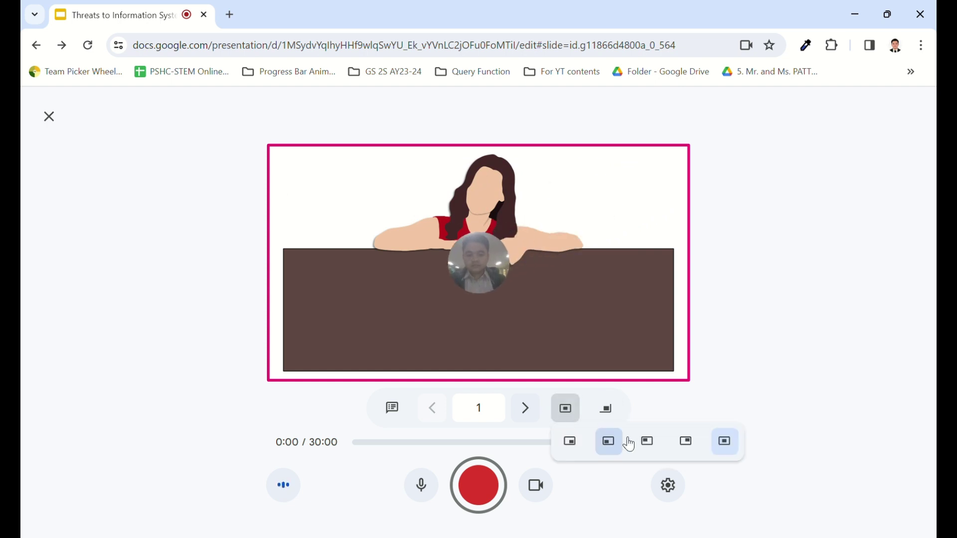
# Step: Try the small and large webcam bubble sizes, then settle on medium
pyautogui.click(576, 441)
pyautogui.click(606, 413)
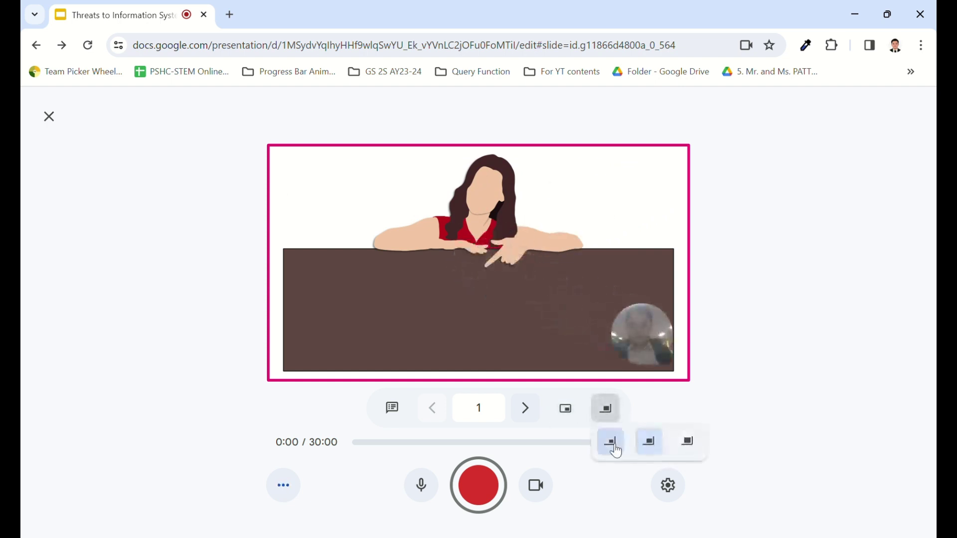
pyautogui.click(611, 441)
pyautogui.click(607, 417)
pyautogui.click(688, 441)
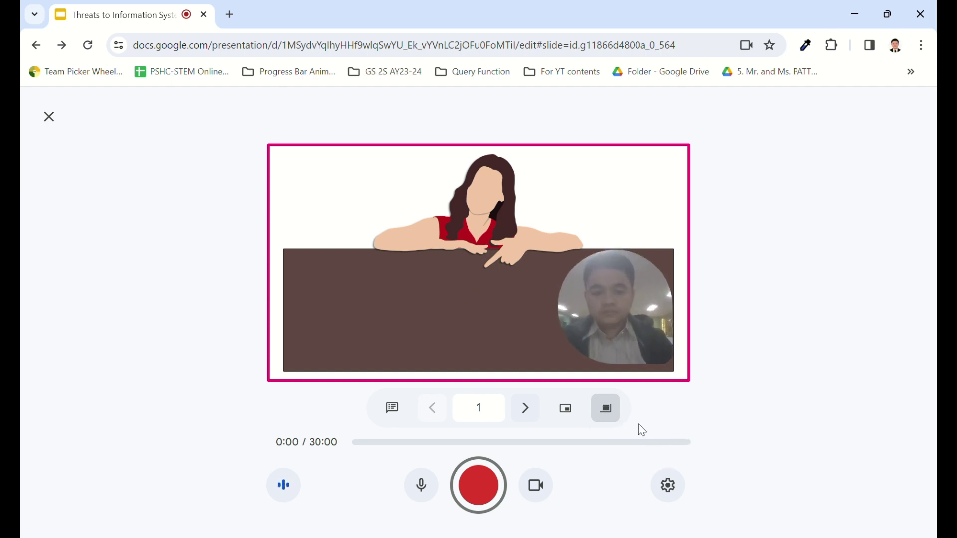
pyautogui.click(614, 411)
pyautogui.click(649, 442)
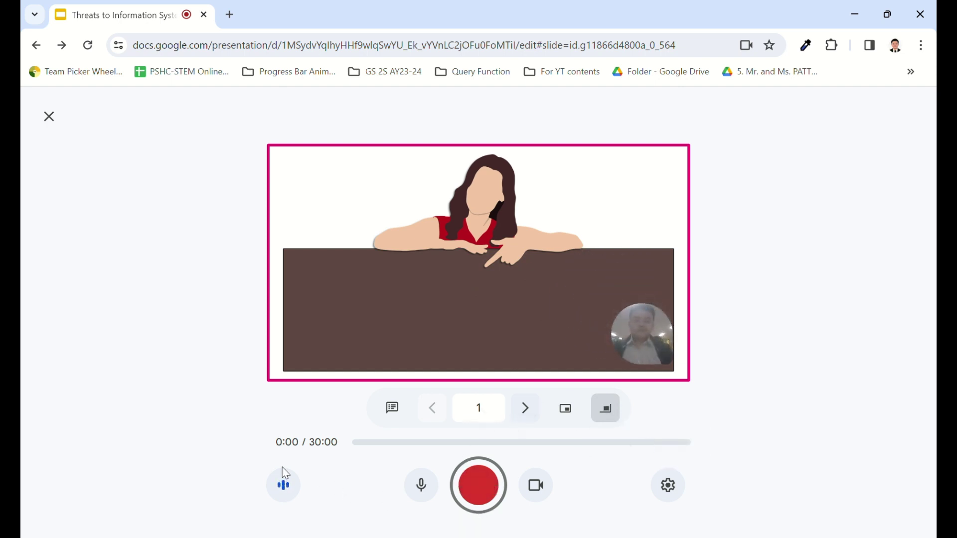
# Step: Check the speaker notes, then toggle the microphone and webcam off and back on
pyautogui.click(392, 409)
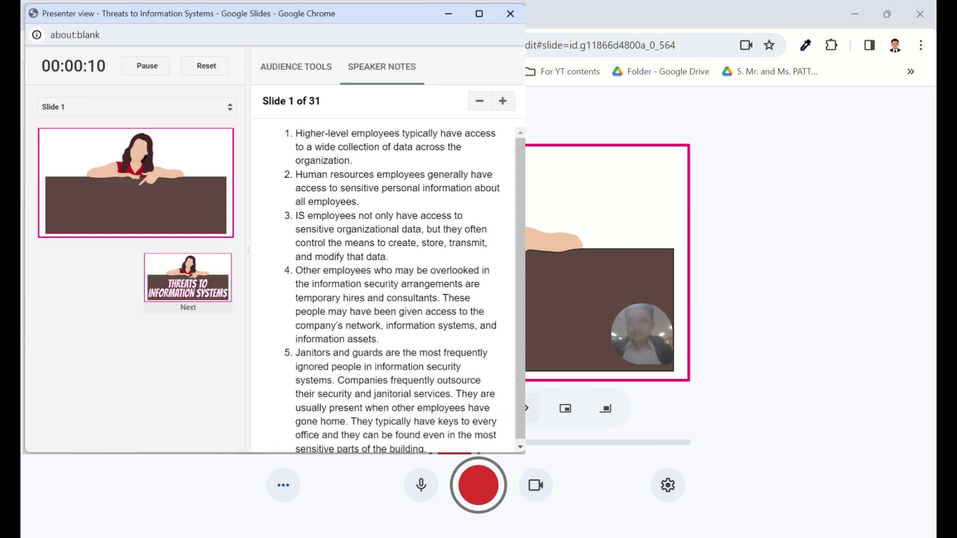
pyautogui.click(527, 19)
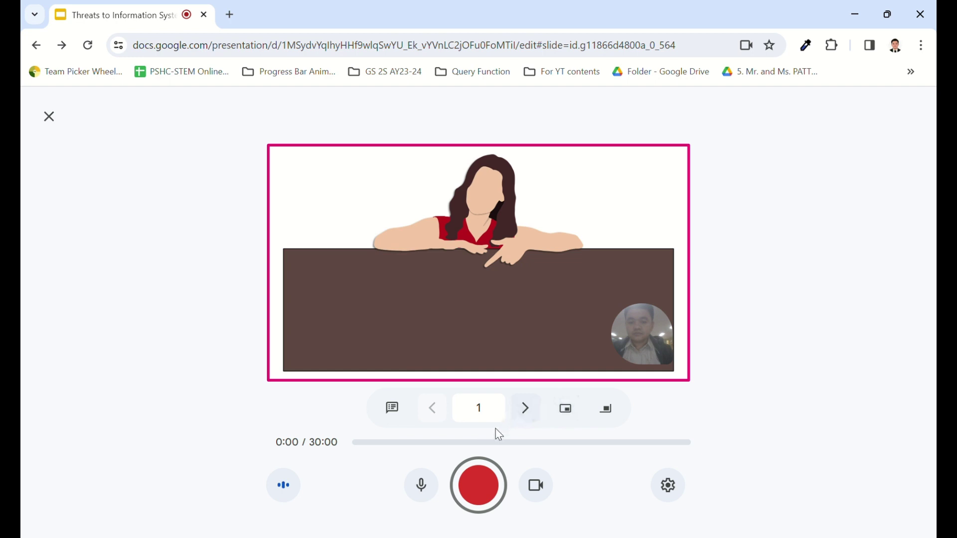
pyautogui.click(423, 491)
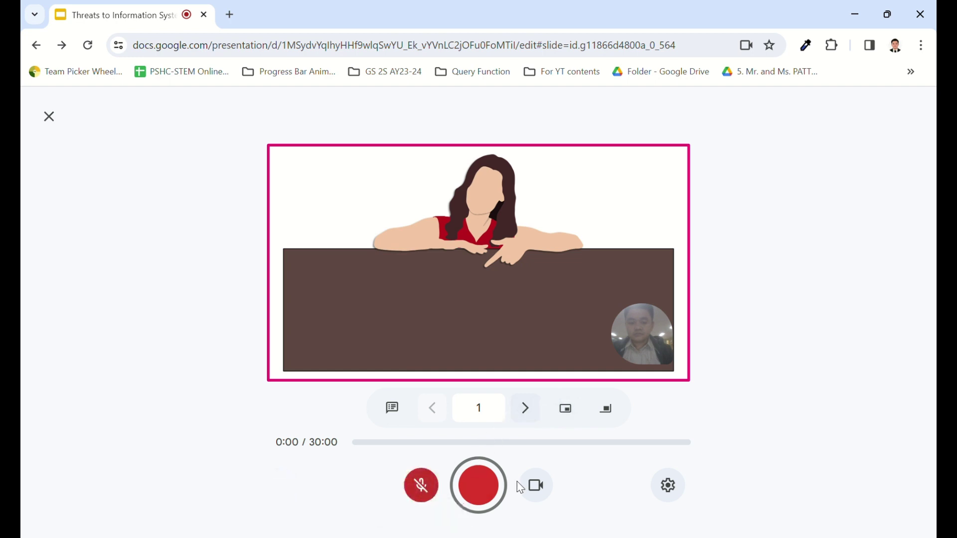
pyautogui.click(540, 487)
pyautogui.click(540, 486)
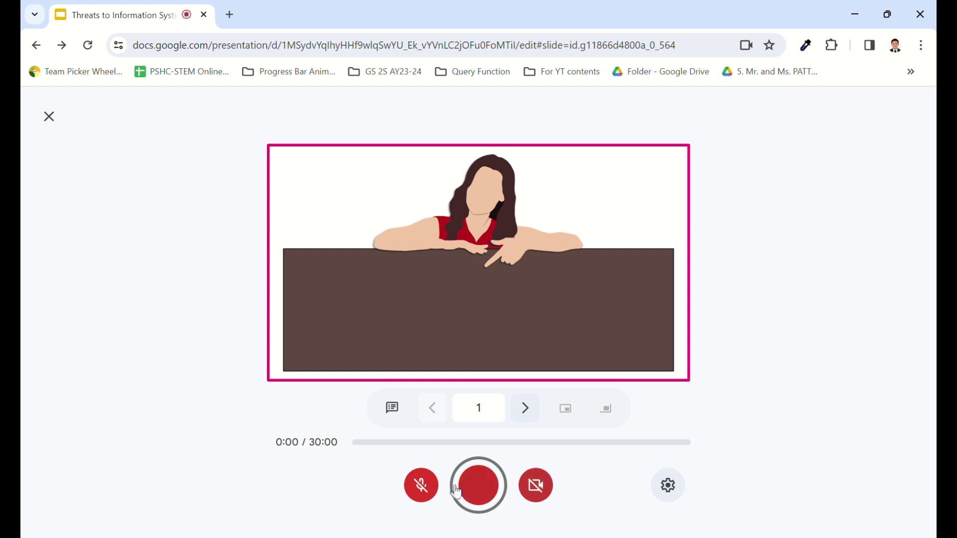
pyautogui.click(421, 491)
# Step: Keep the USB webcam and Default Realtek microphone array in recording settings, then close them
pyautogui.click(668, 485)
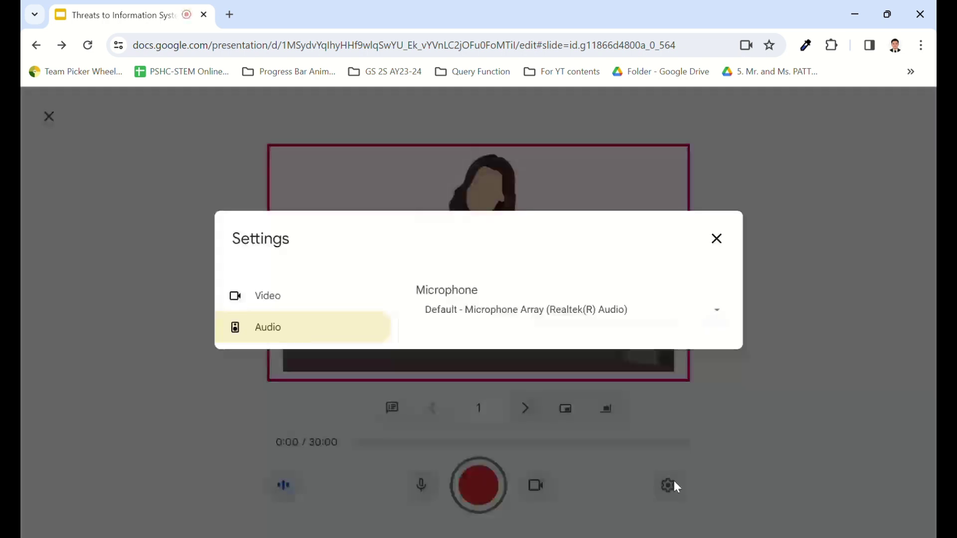
pyautogui.click(299, 299)
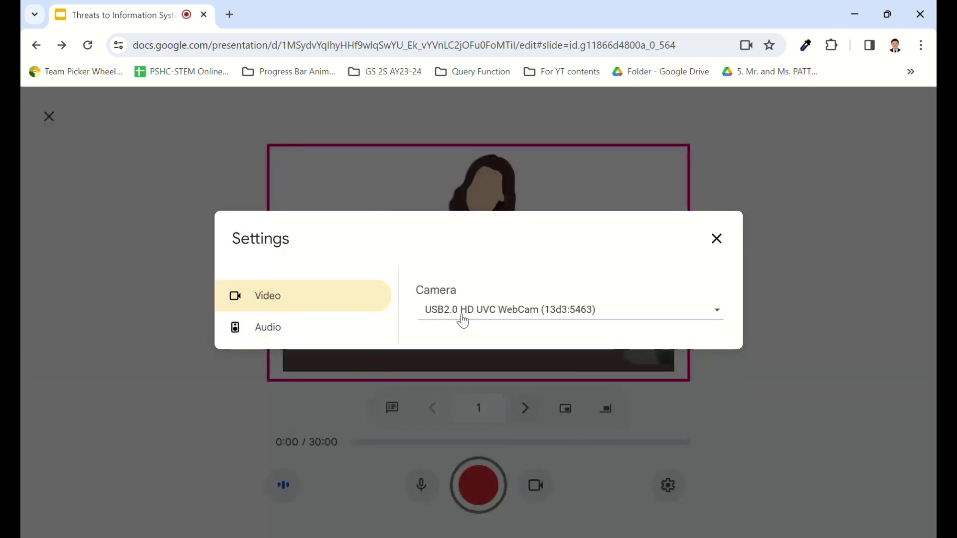
pyautogui.click(534, 313)
pyautogui.click(535, 339)
pyautogui.click(285, 331)
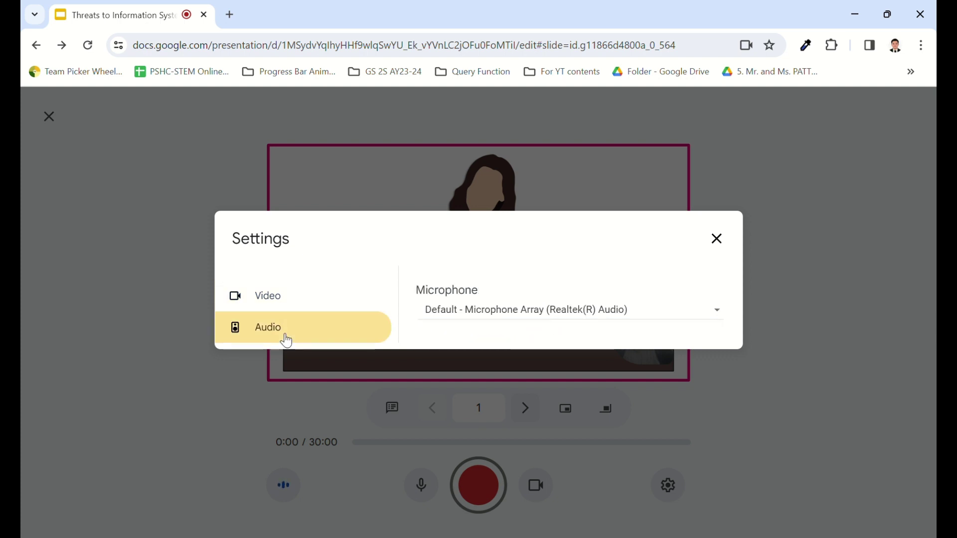
pyautogui.click(480, 319)
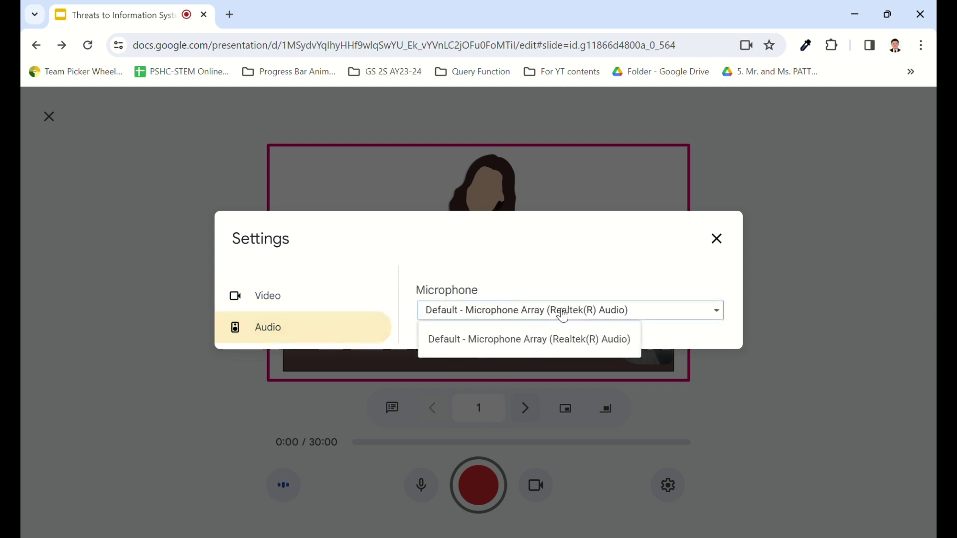
pyautogui.click(613, 340)
pyautogui.click(717, 239)
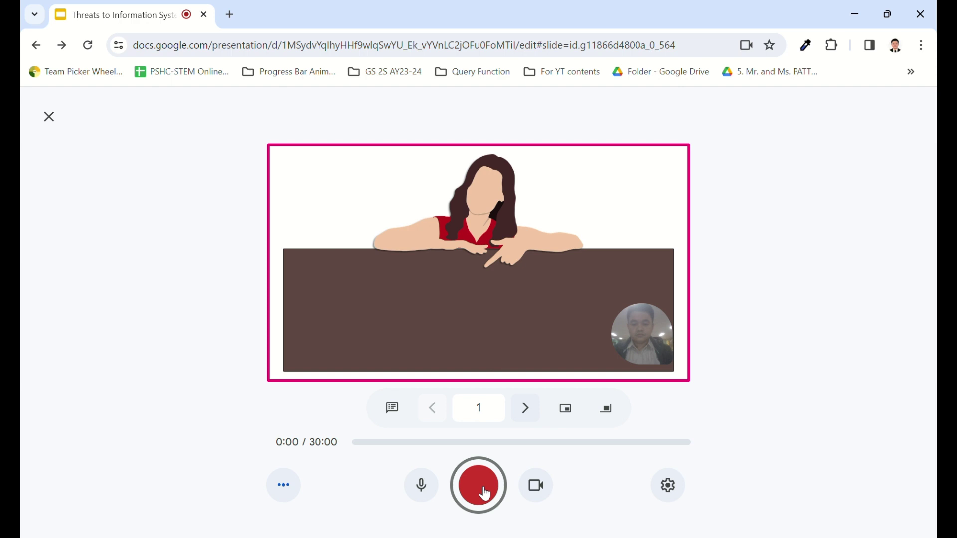
# Step: Record a take stepping through slides 1–5 and their reveals, then stop it
pyautogui.click(482, 489)
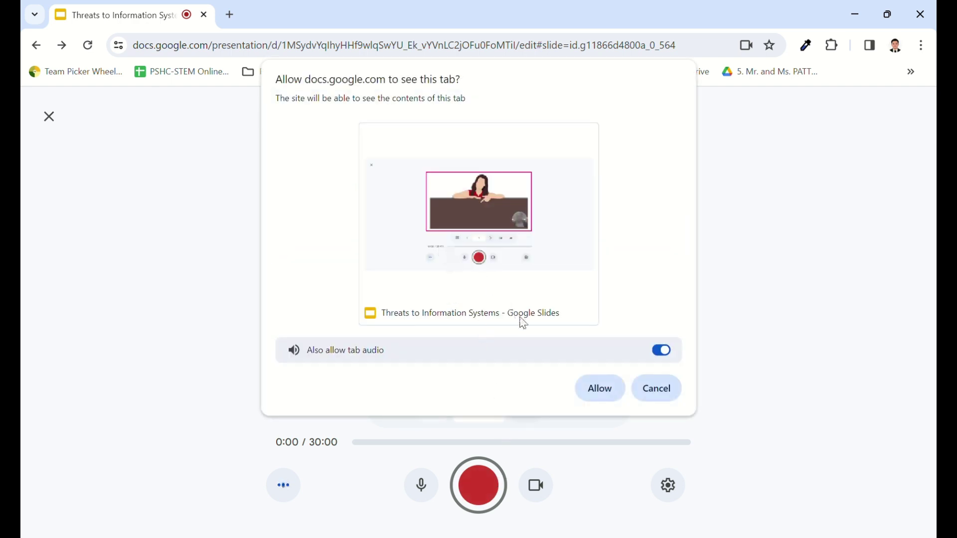
pyautogui.click(601, 391)
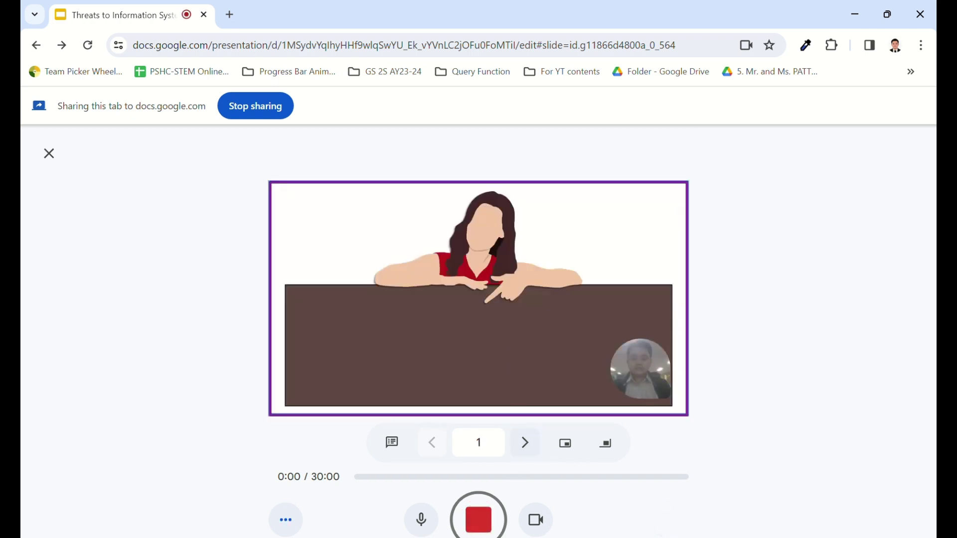
pyautogui.click(531, 450)
pyautogui.click(531, 450)
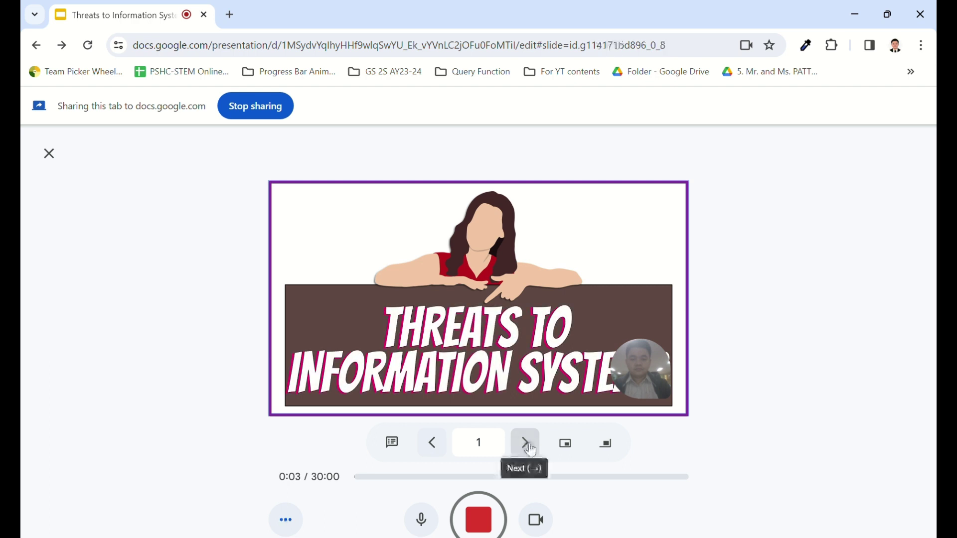
pyautogui.click(531, 450)
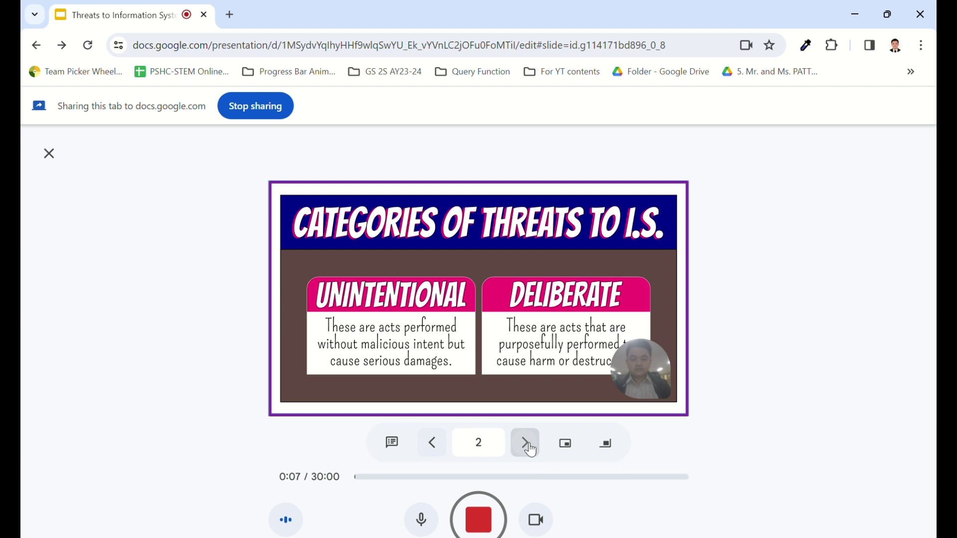
pyautogui.click(531, 450)
pyautogui.click(531, 450)
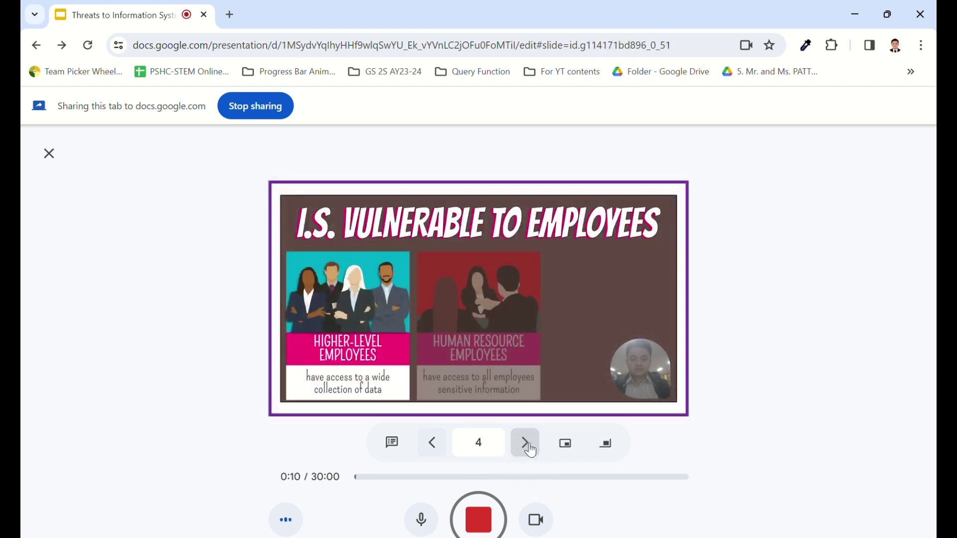
pyautogui.click(532, 450)
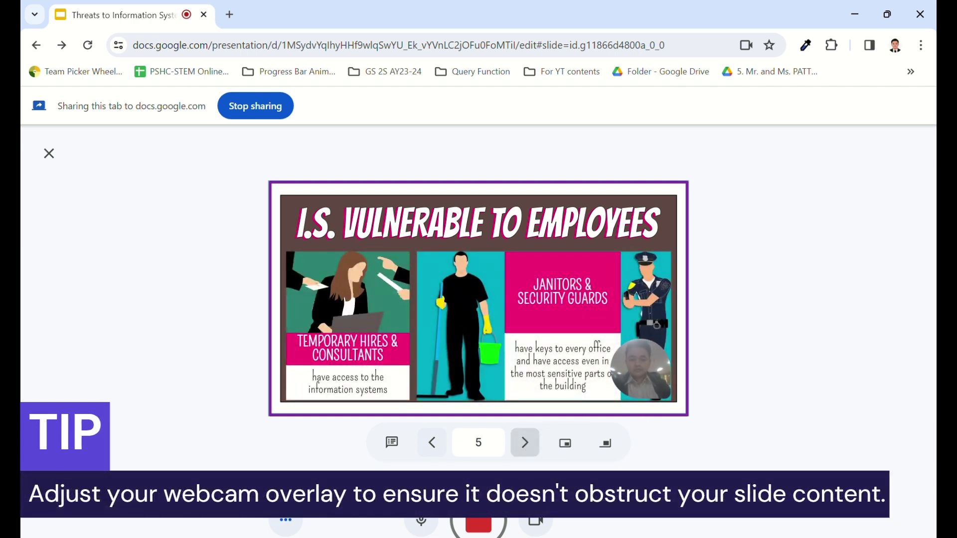
pyautogui.click(465, 523)
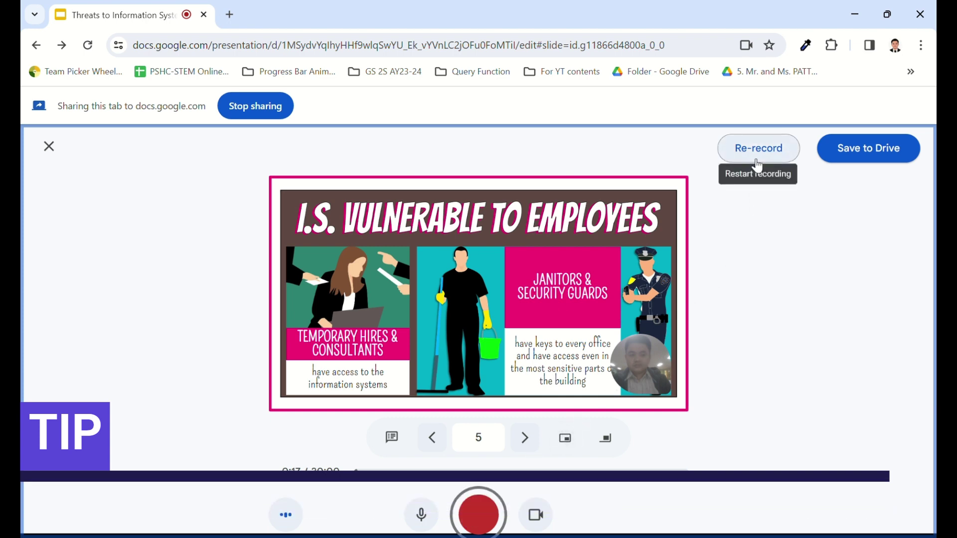
# Step: Save the roughly 13-second take to Drive
pyautogui.click(839, 161)
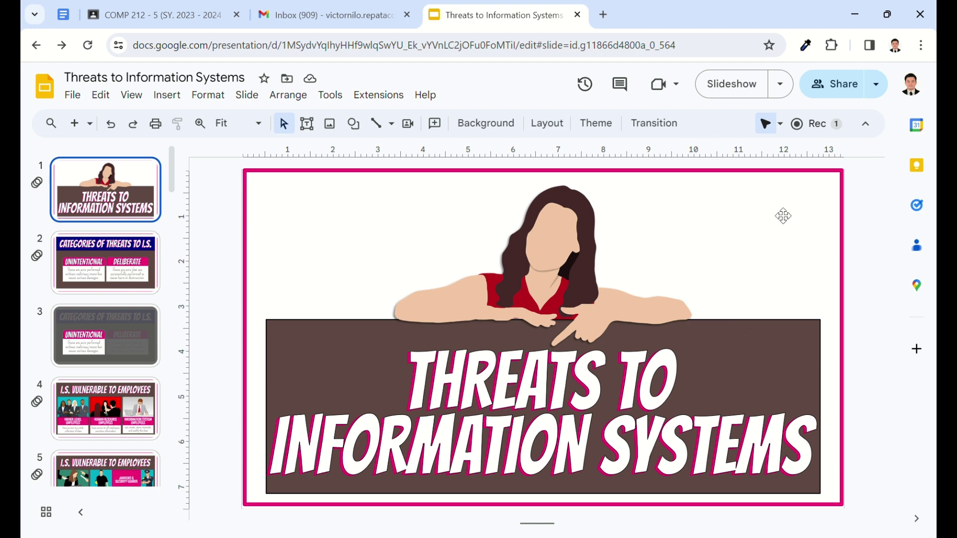
# Step: Open the Video recordings list and check the saved take's options menu
pyautogui.click(818, 124)
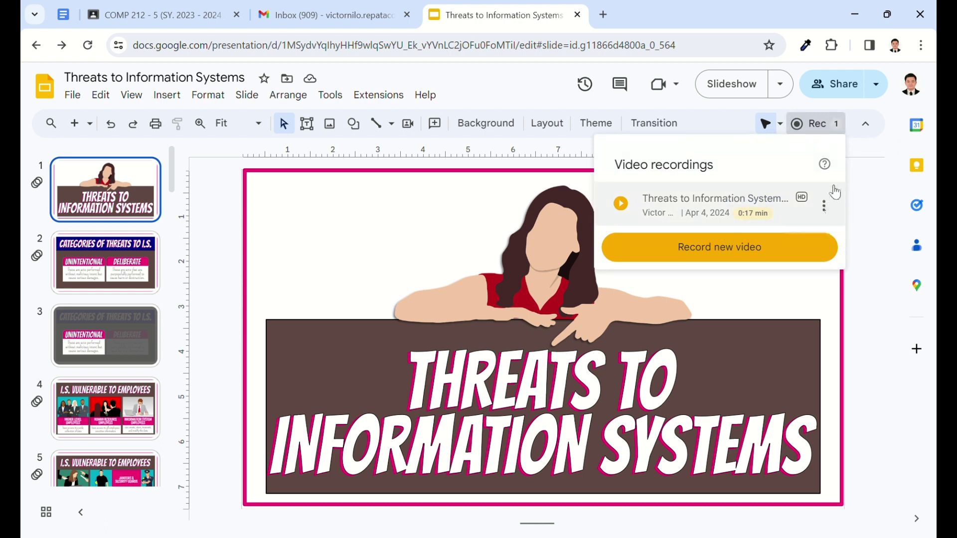
pyautogui.click(824, 207)
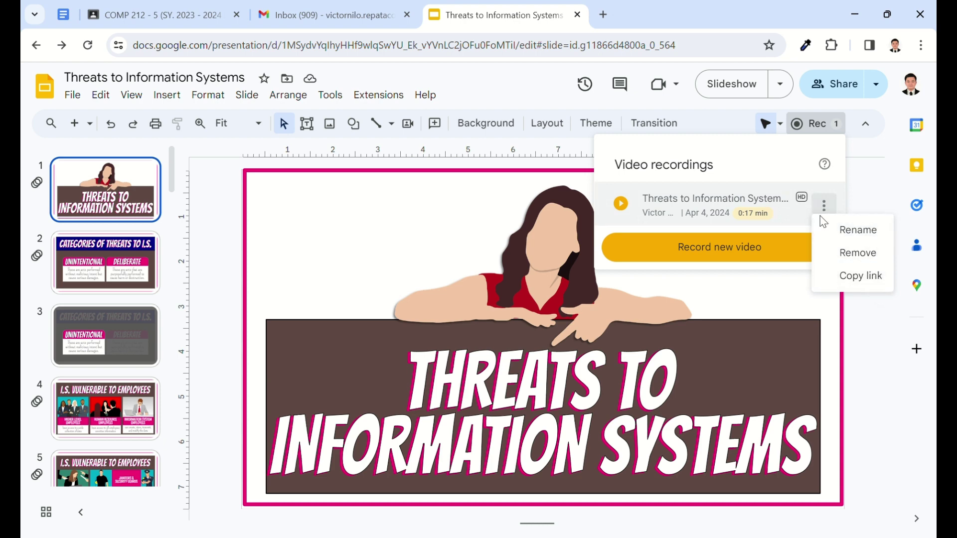
pyautogui.click(791, 172)
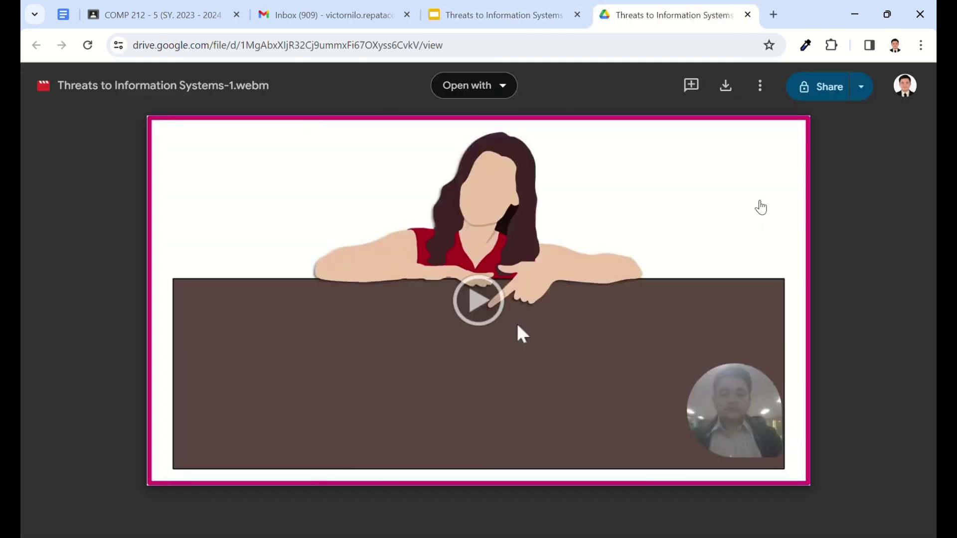
# Step: Change general access from Restricted to Anyone with the link as viewer, then copy the link
pyautogui.click(831, 97)
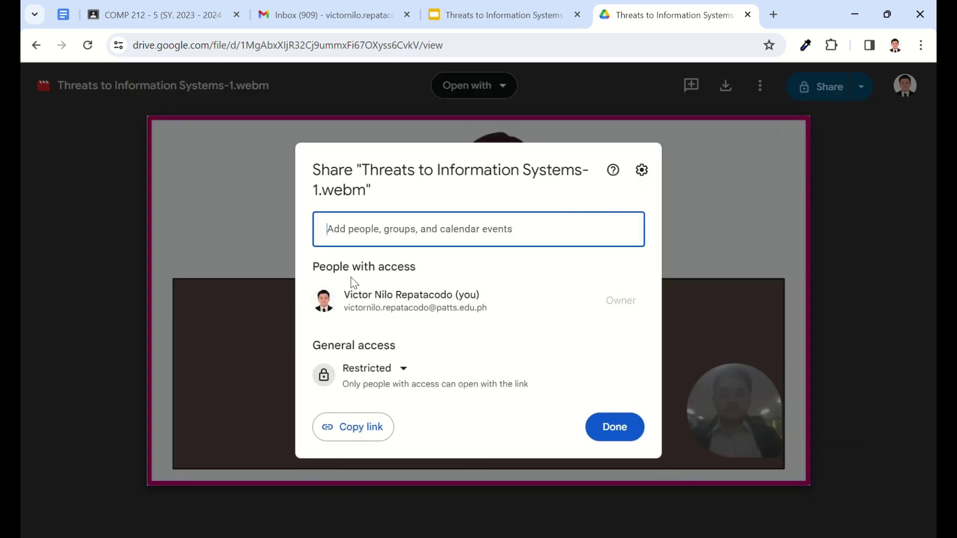
pyautogui.click(384, 375)
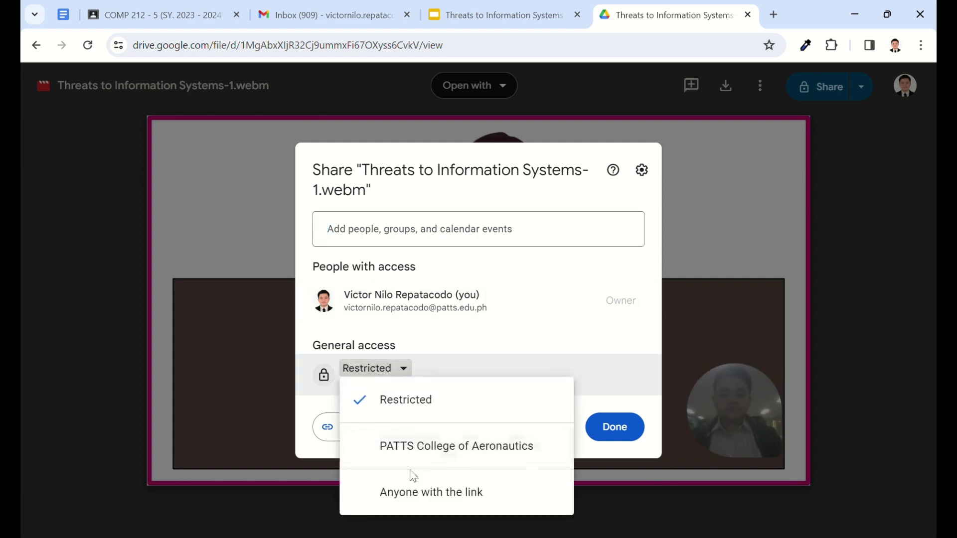
pyautogui.click(448, 503)
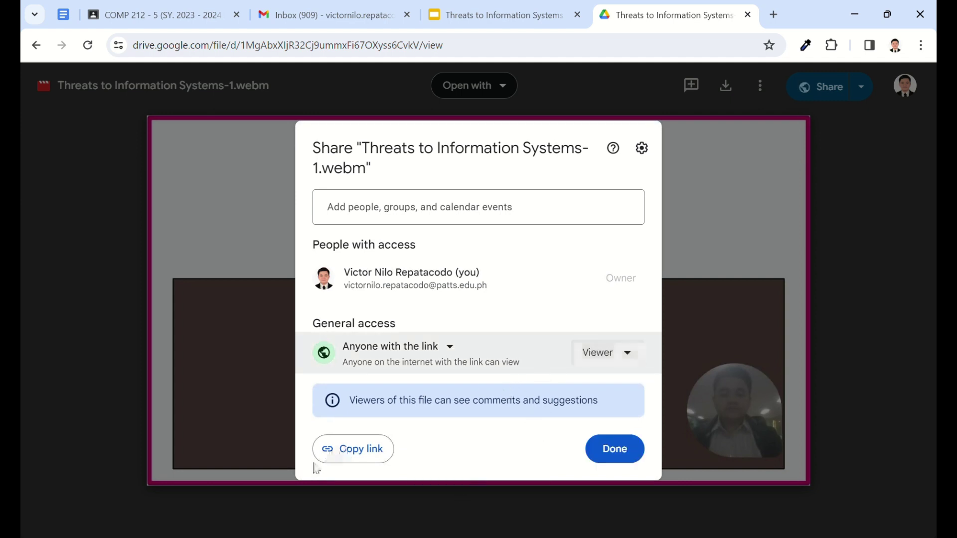
pyautogui.click(383, 453)
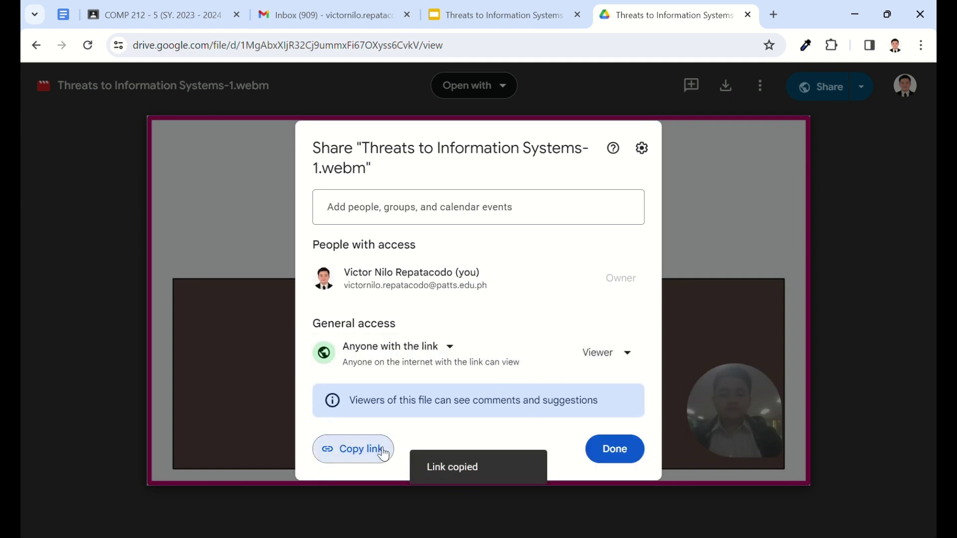